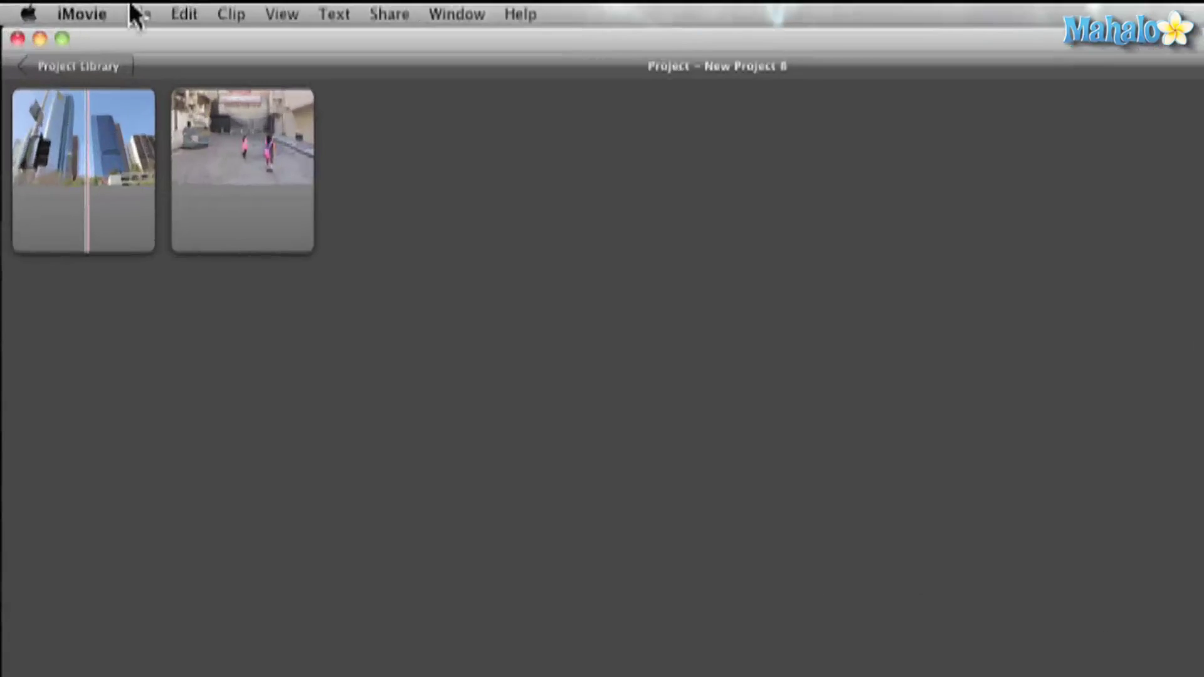
- Open the Import Movies window at EOS_DIGITAL > DCIM > 100CANON on the memory card
click(138, 14)
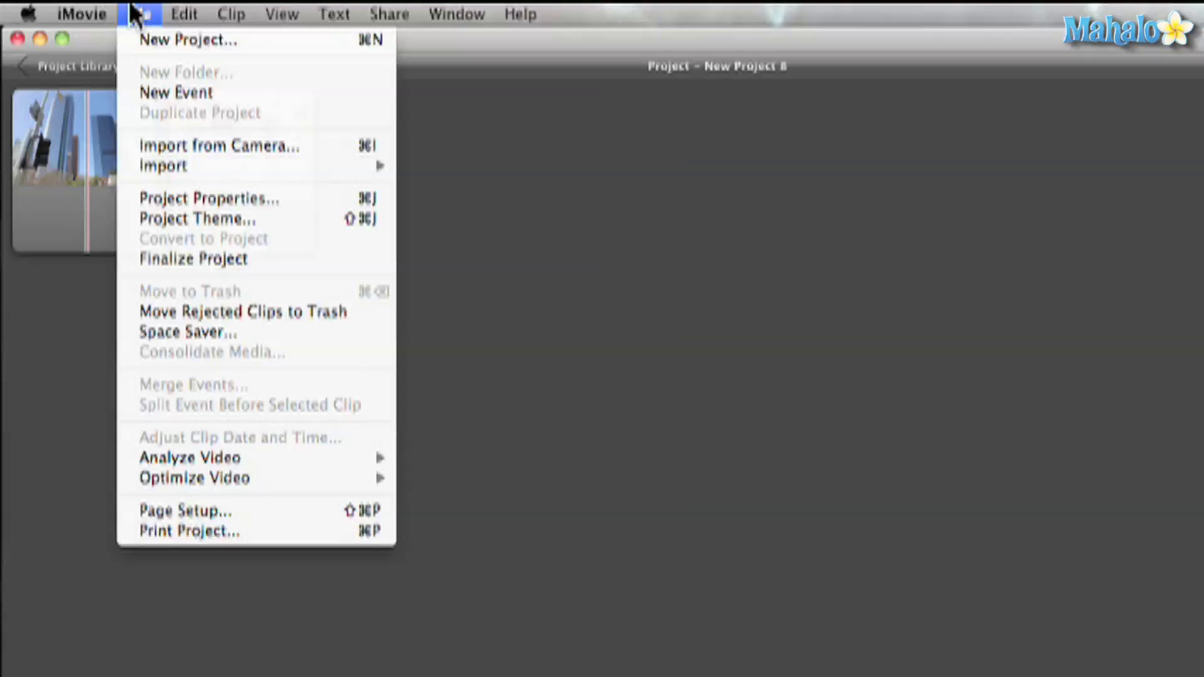
mouse_move(190, 165)
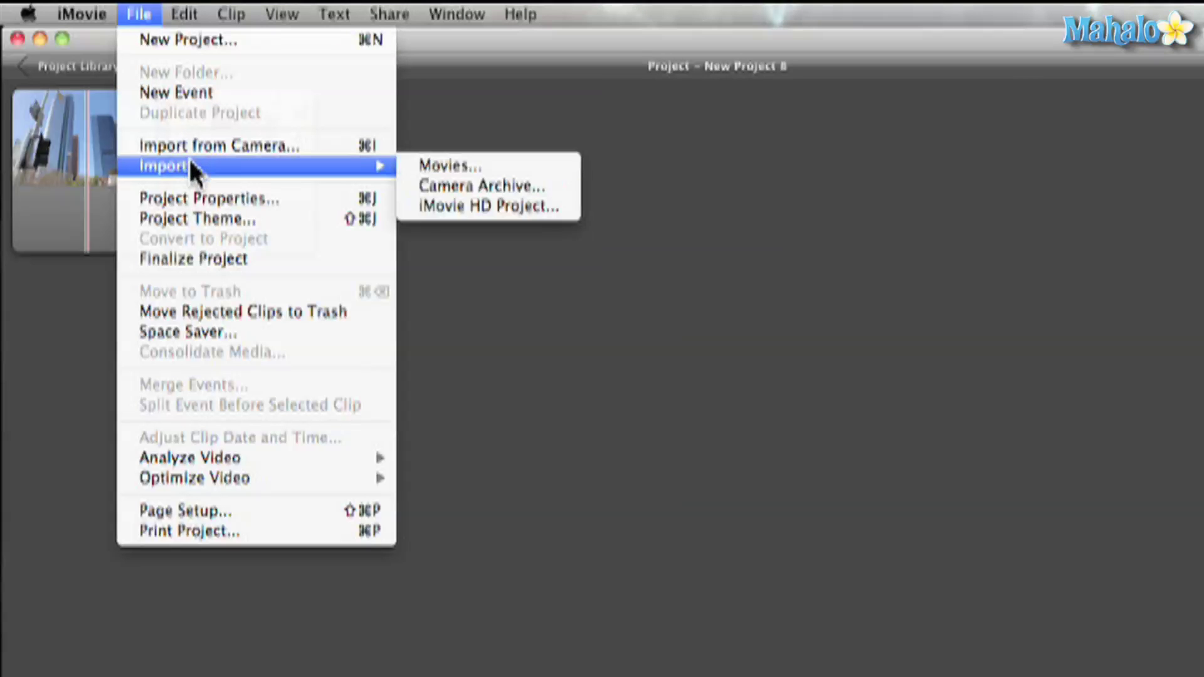
click(479, 165)
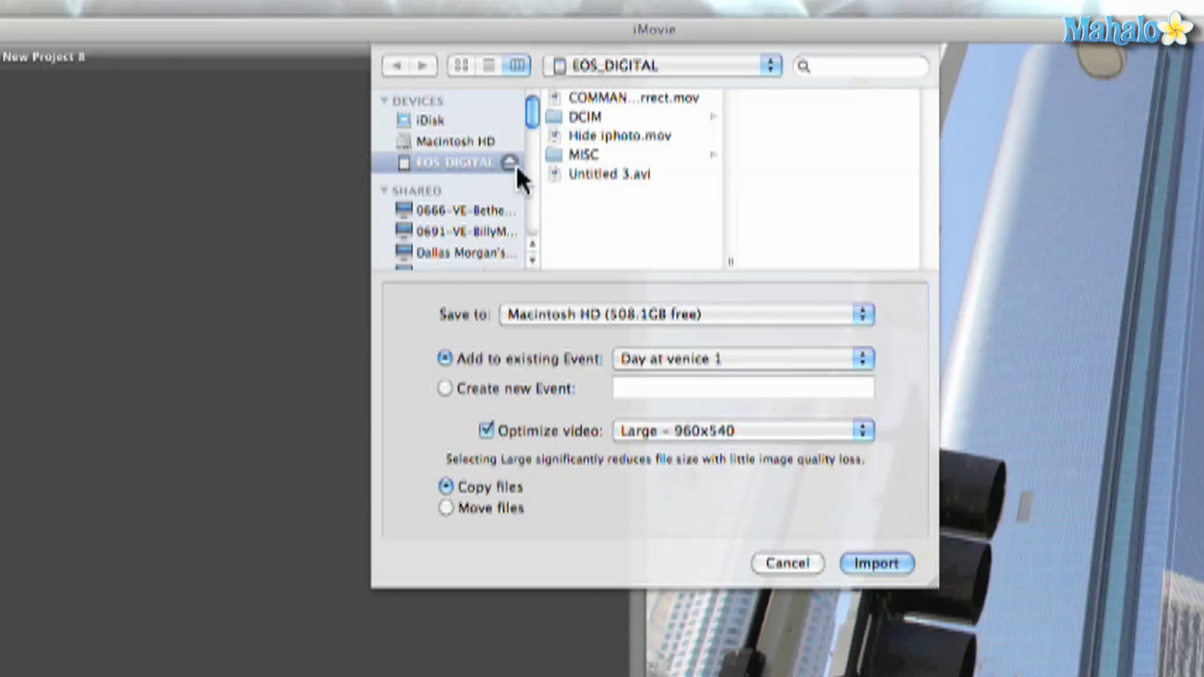
click(556, 119)
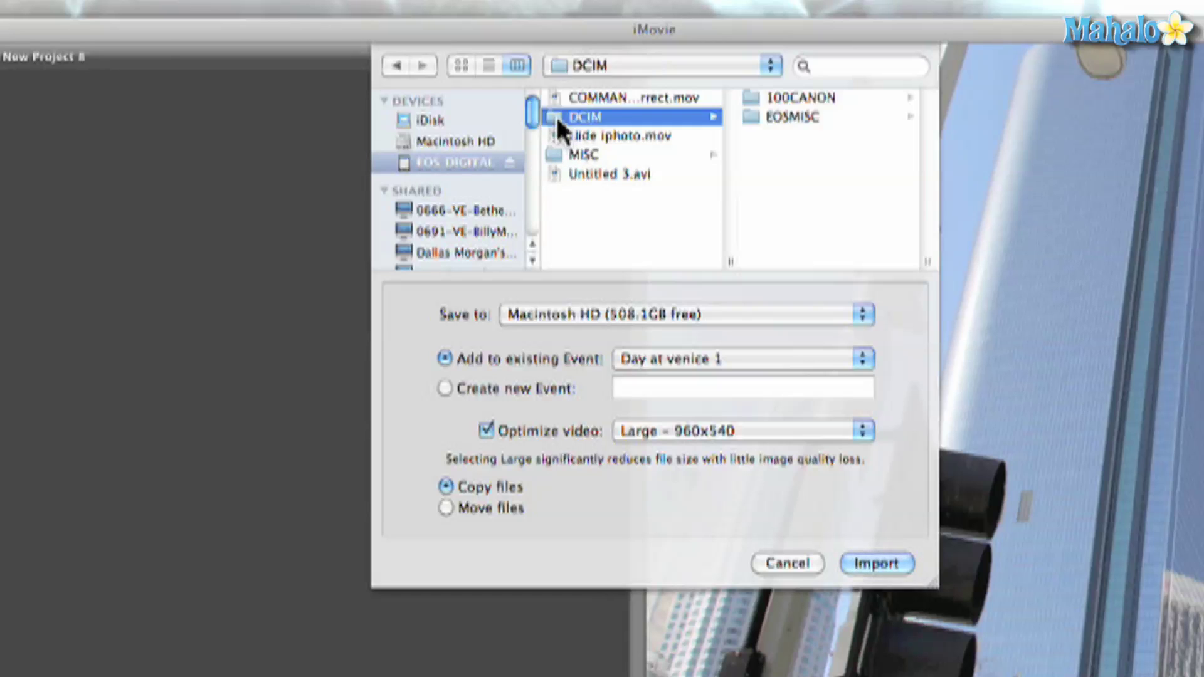
click(756, 99)
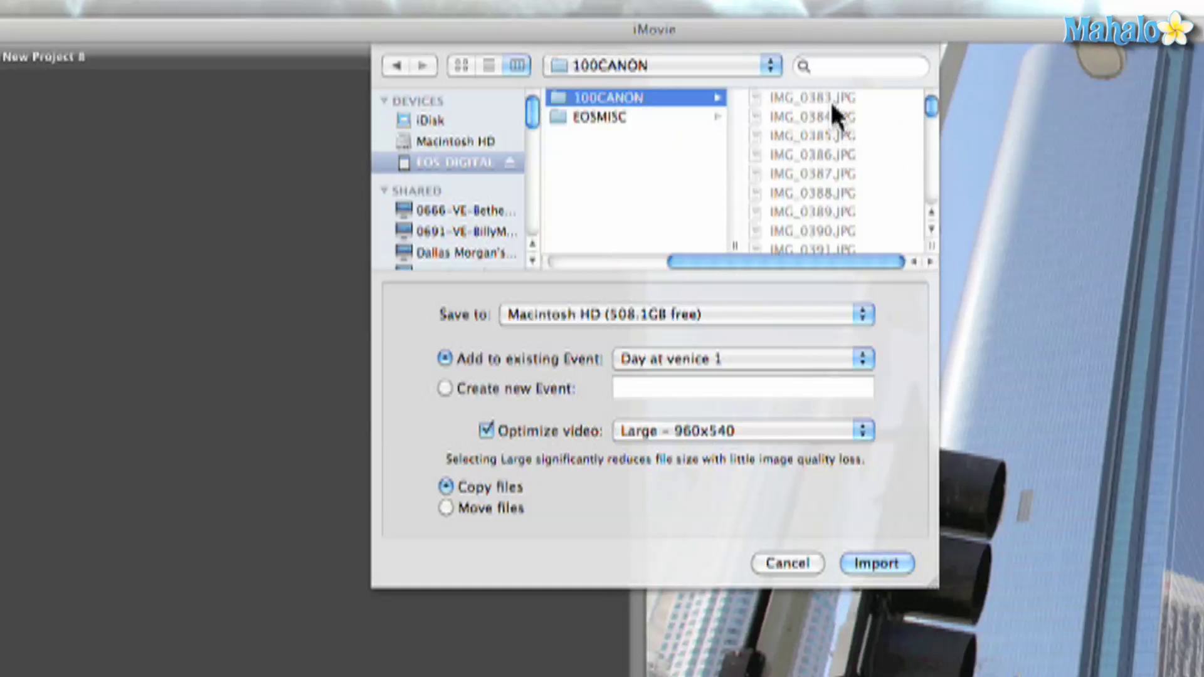
scroll(829, 101, down, 10)
scroll(834, 116, down, 8)
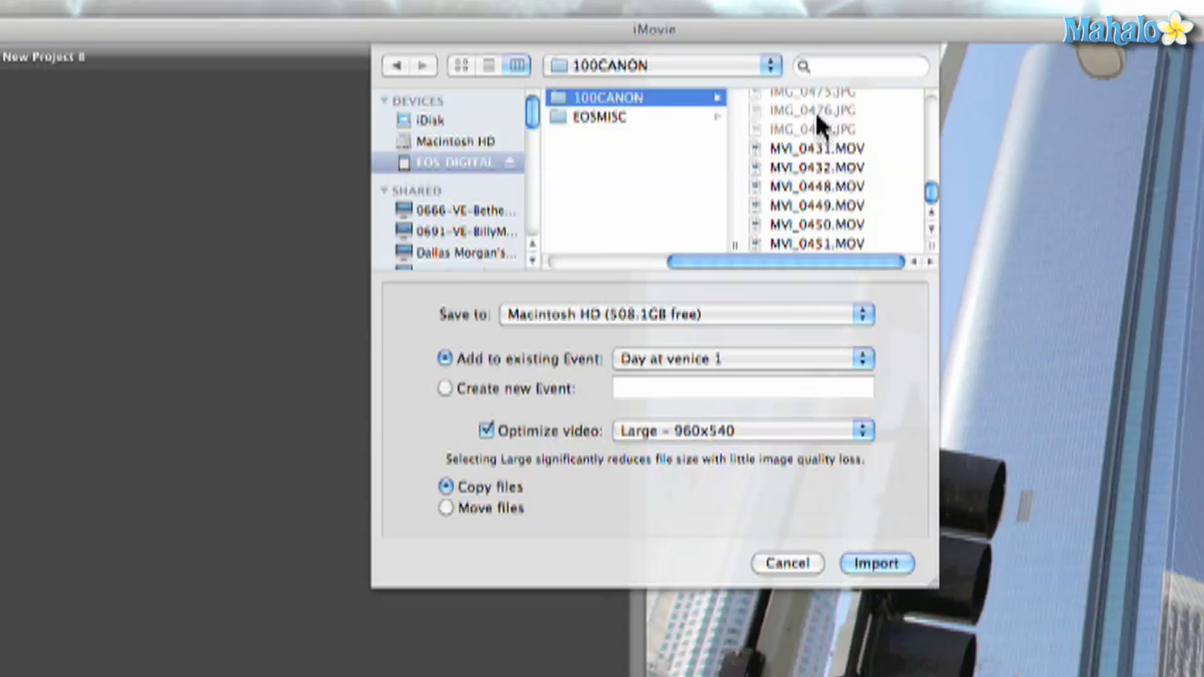
- Browse the 100CANON files as thumbnails in icon view, then return to column view
click(460, 65)
scroll(737, 141, down, 5)
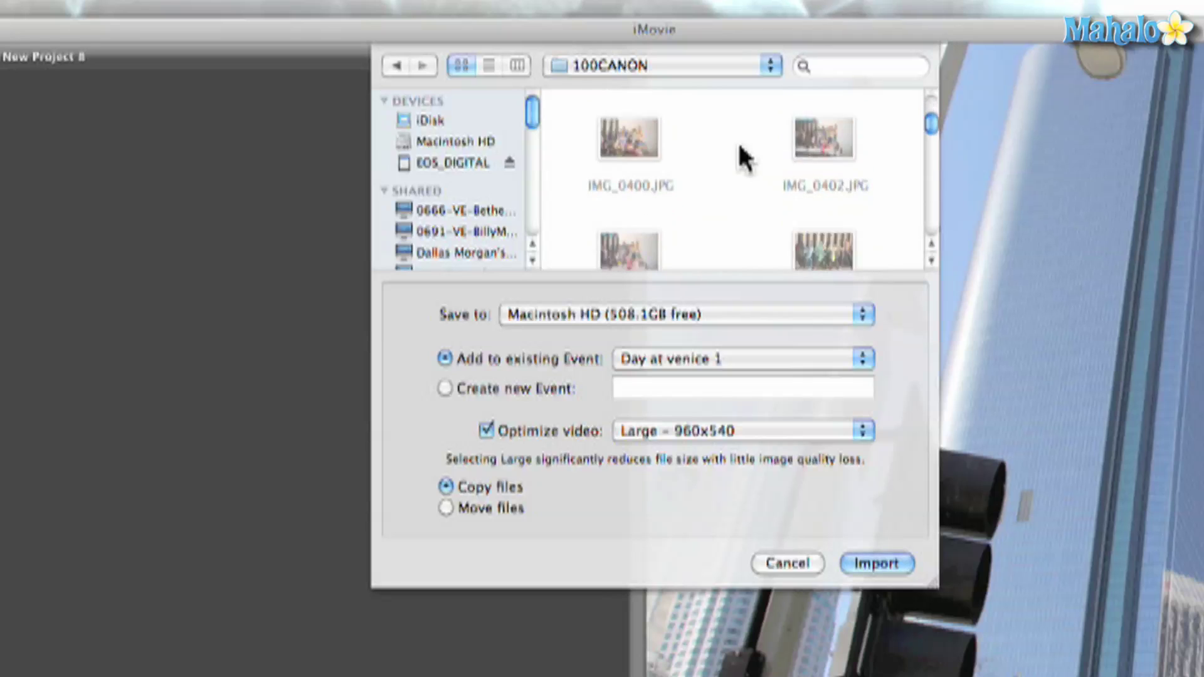
scroll(741, 151, down, 10)
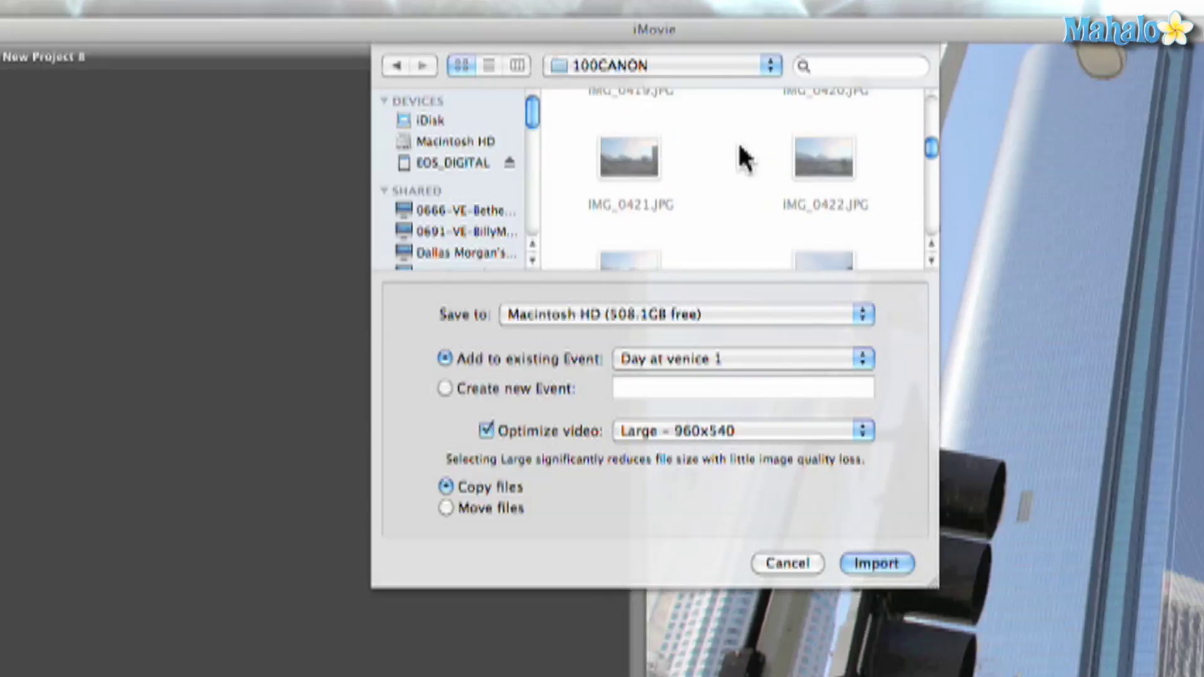
scroll(740, 155, down, 10)
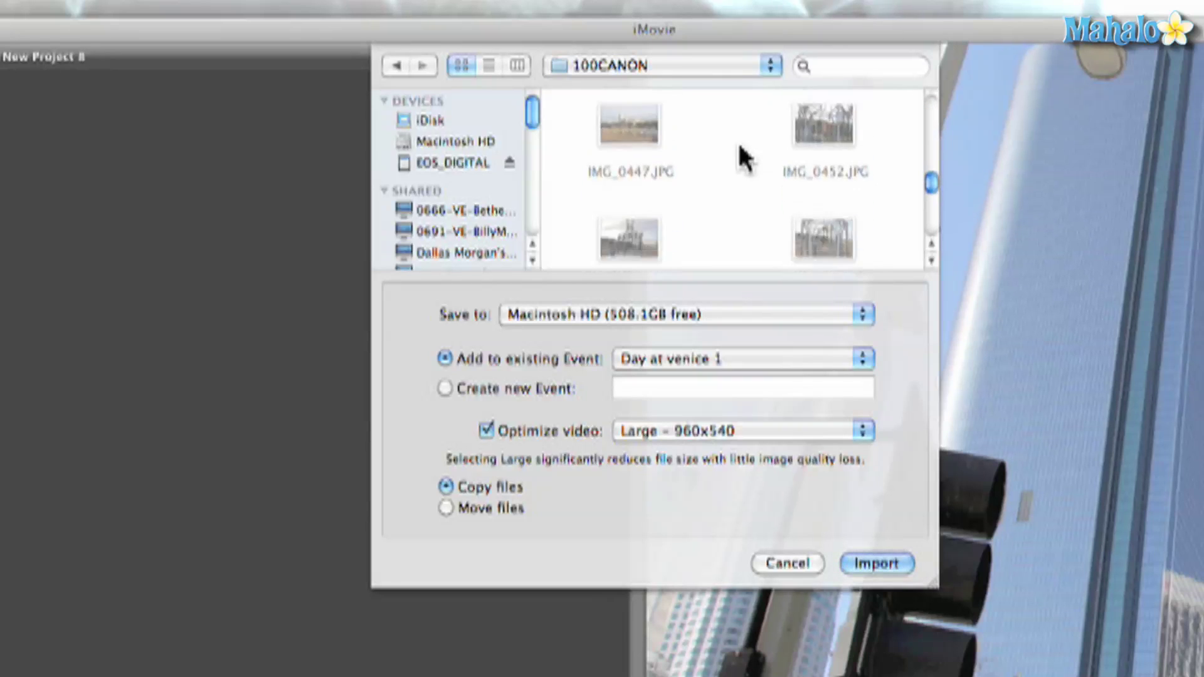
scroll(739, 145, down, 10)
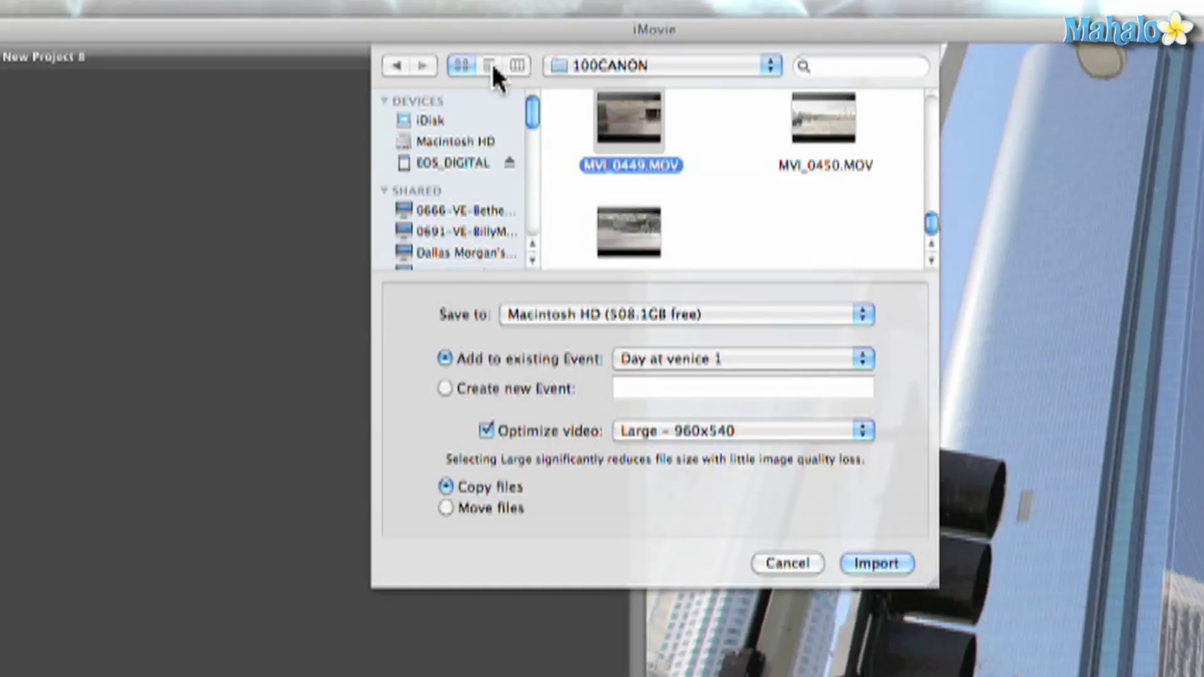
click(517, 66)
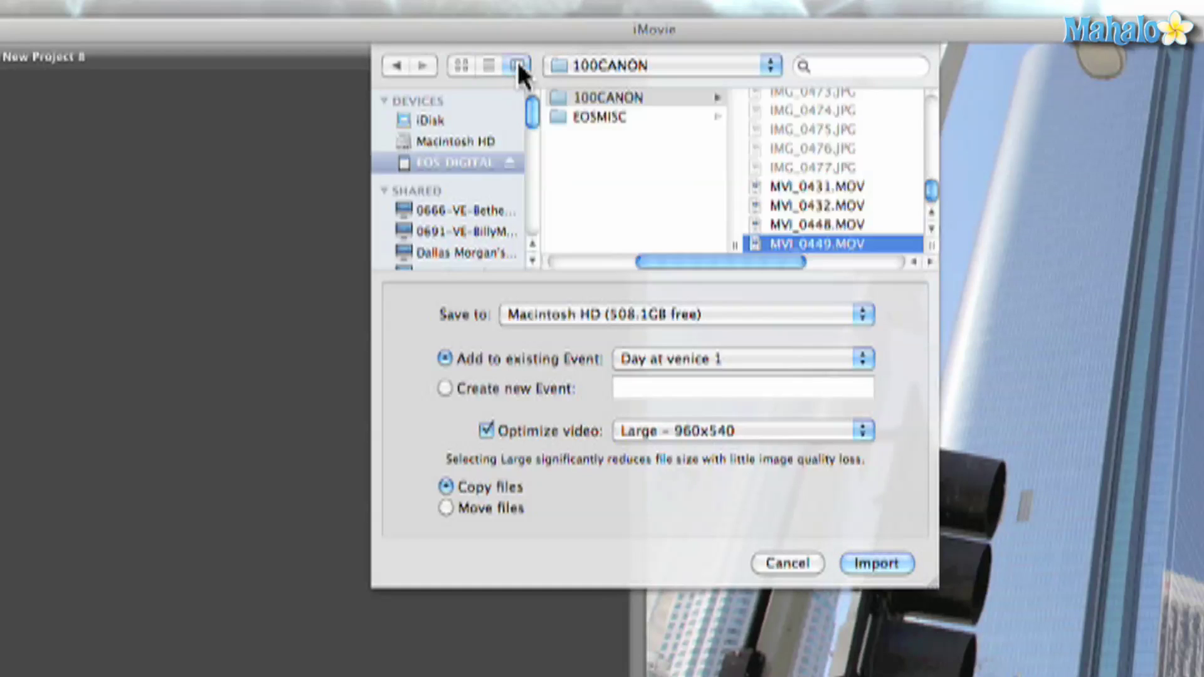
- Preview the MVI_0432.MOV and MVI_0431.MOV clips
scroll(798, 202, down, 2)
click(783, 176)
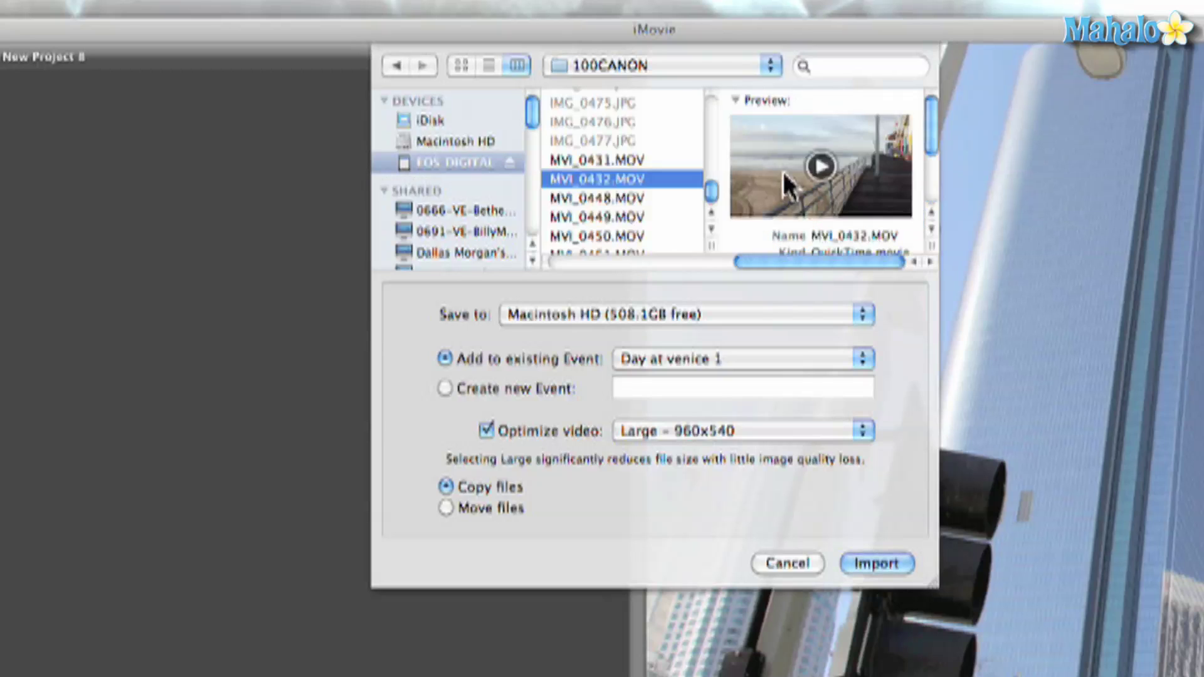
click(820, 168)
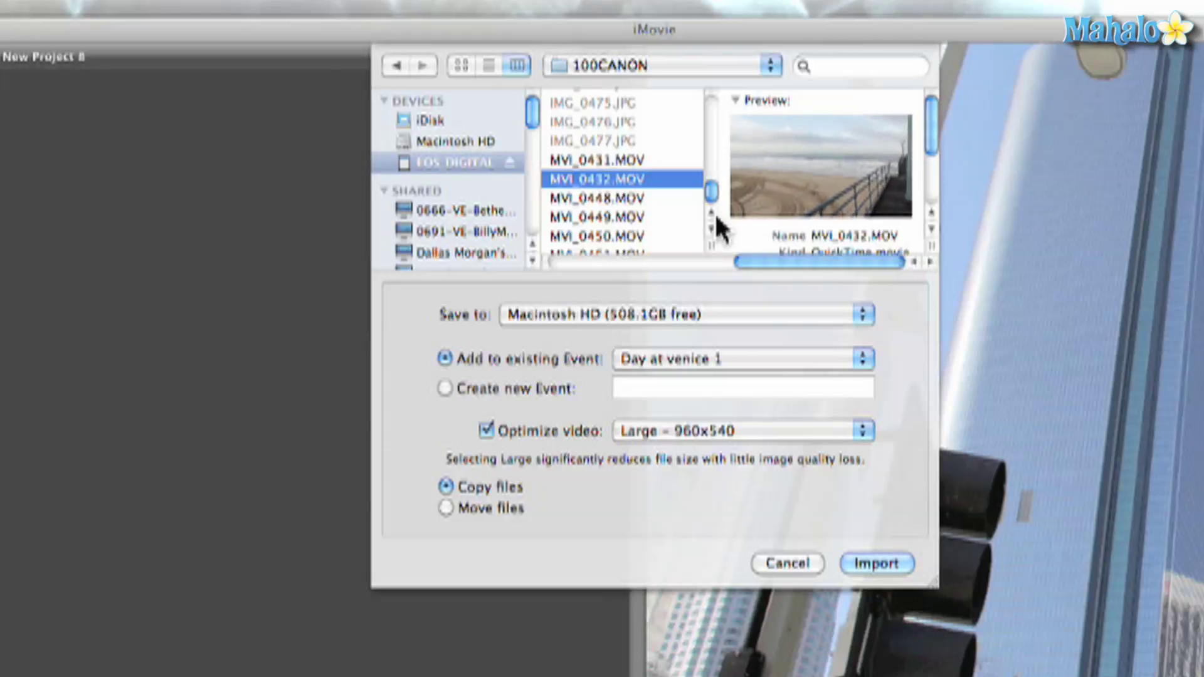
click(611, 176)
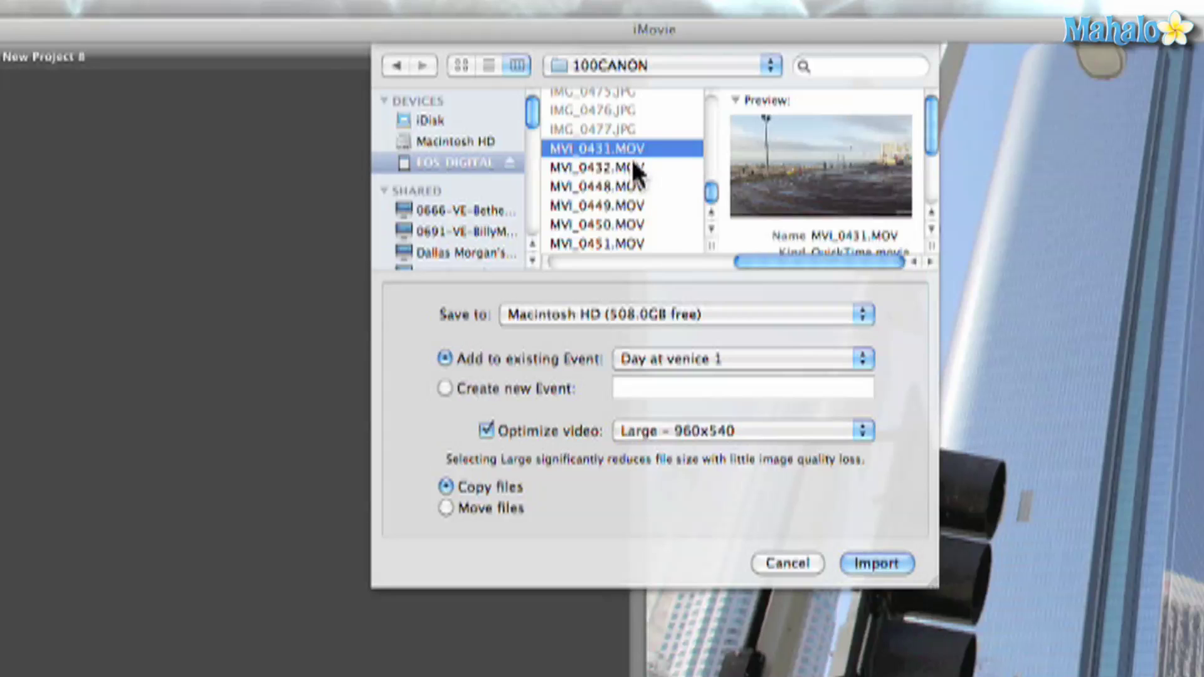
- Multi-select MVI_0432, MVI_0448 and MVI_0450, then Shift-select the range MVI_0431 to MVI_0450
click(631, 164)
super+click(615, 183)
super+click(608, 227)
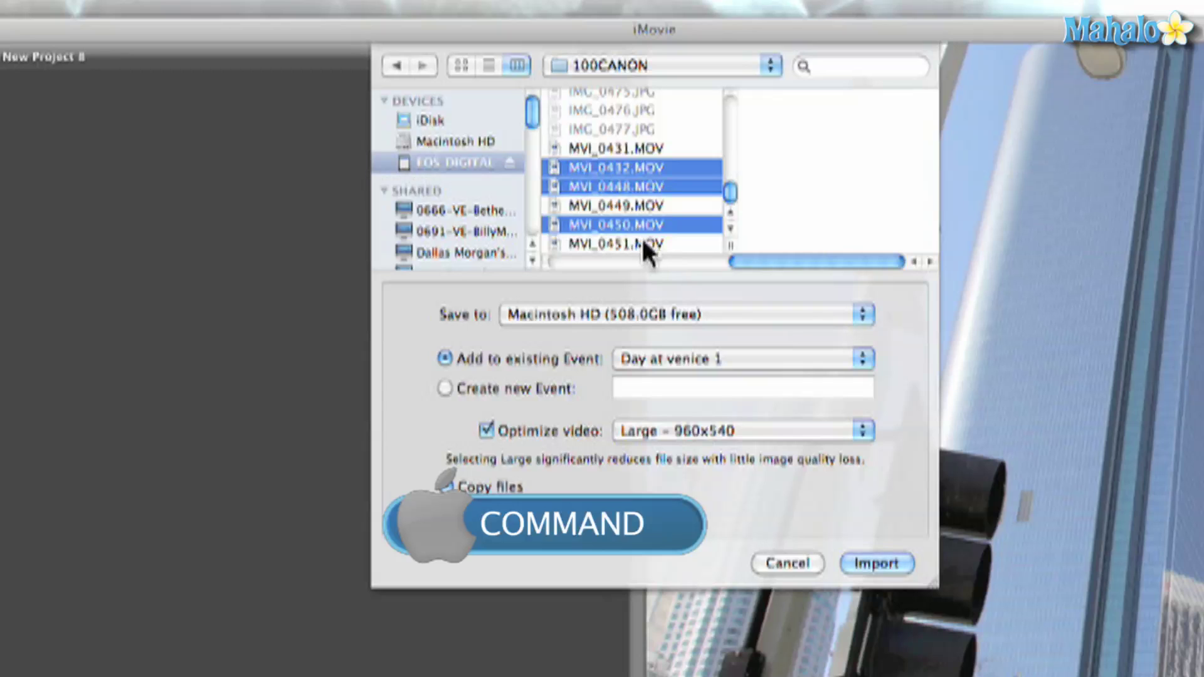
click(650, 144)
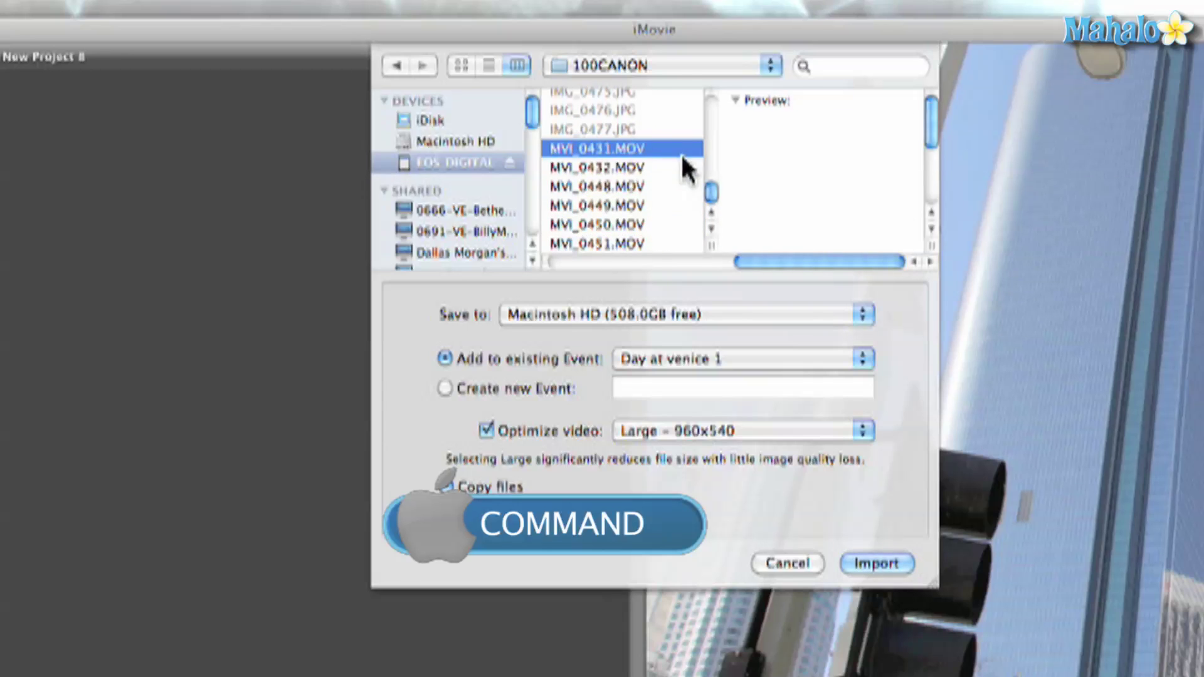
key(shift)
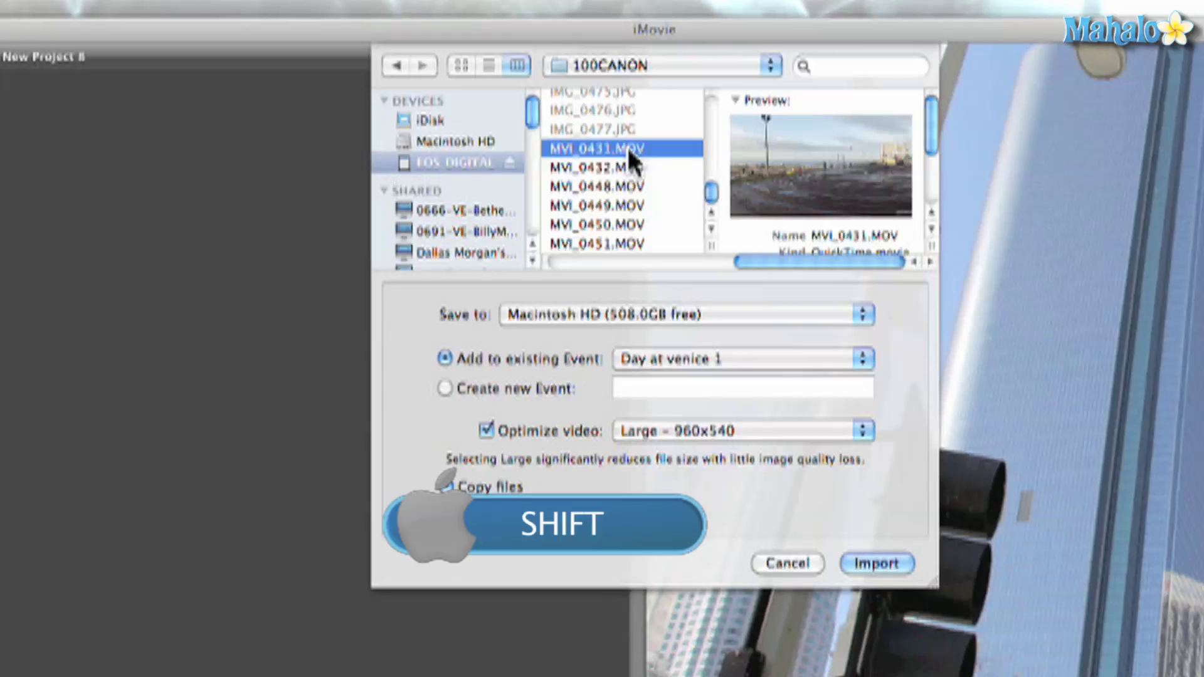
shift+click(634, 225)
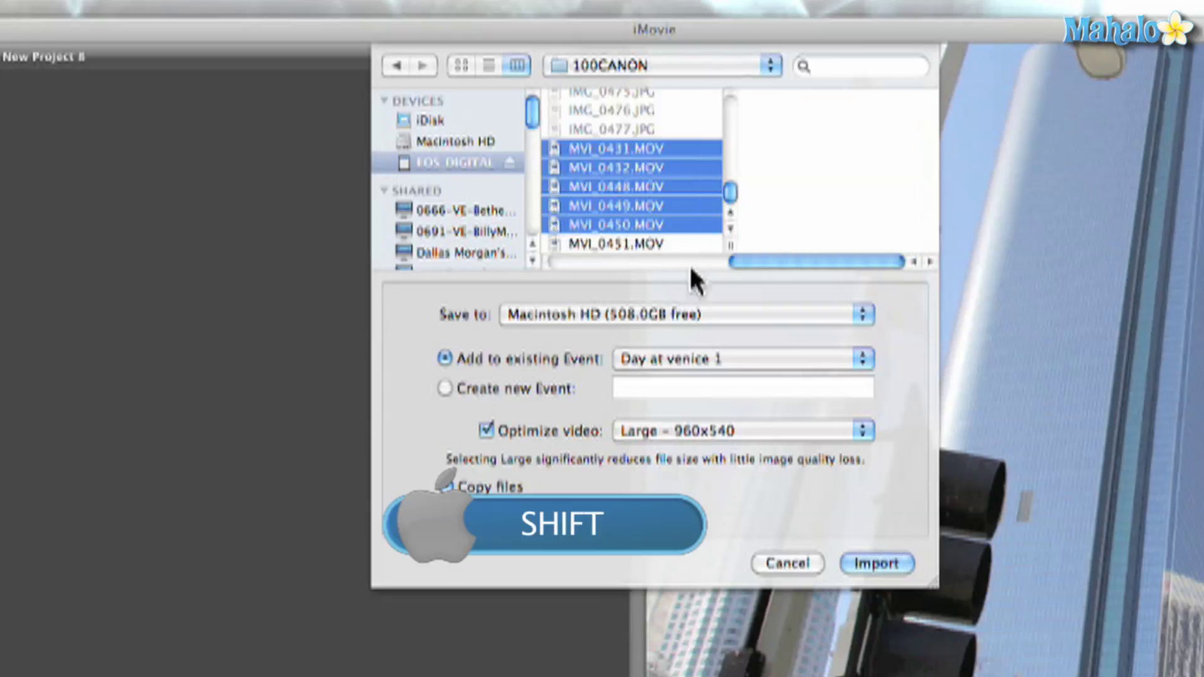
- Deselect MVI_0449, MVI_0432 and MVI_0448, preview MVI_0450 and MVI_0431, and select MVI_0432.MOV
super+click(652, 205)
super+click(648, 167)
super+click(646, 187)
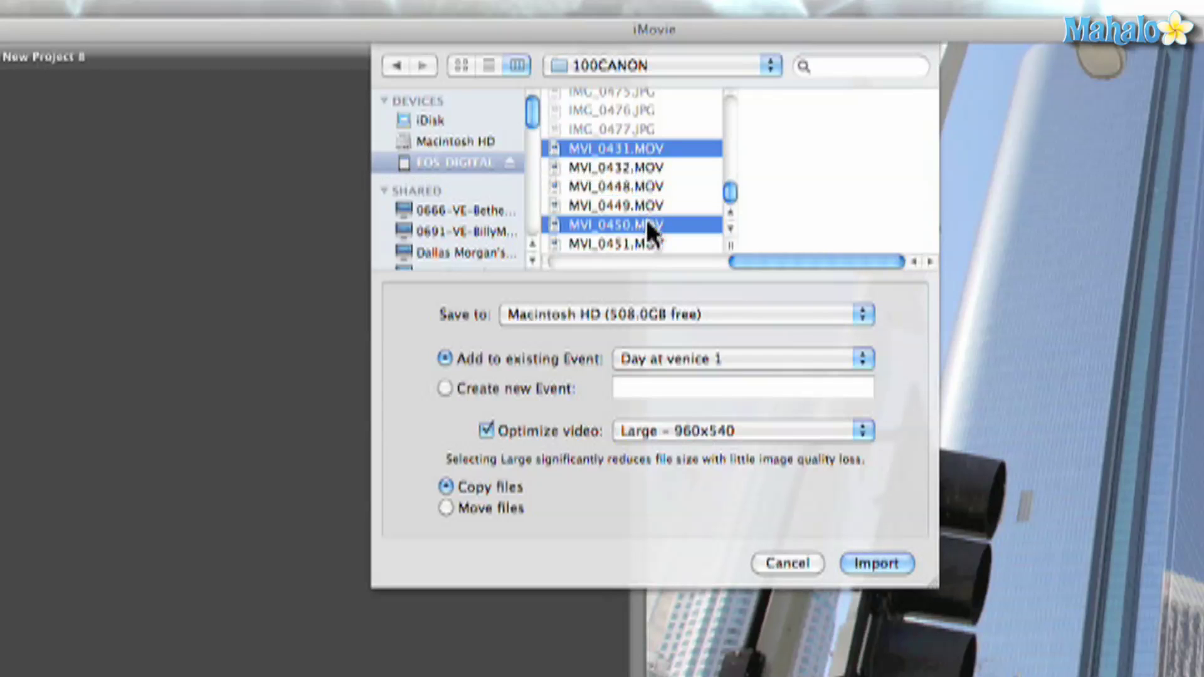
click(647, 223)
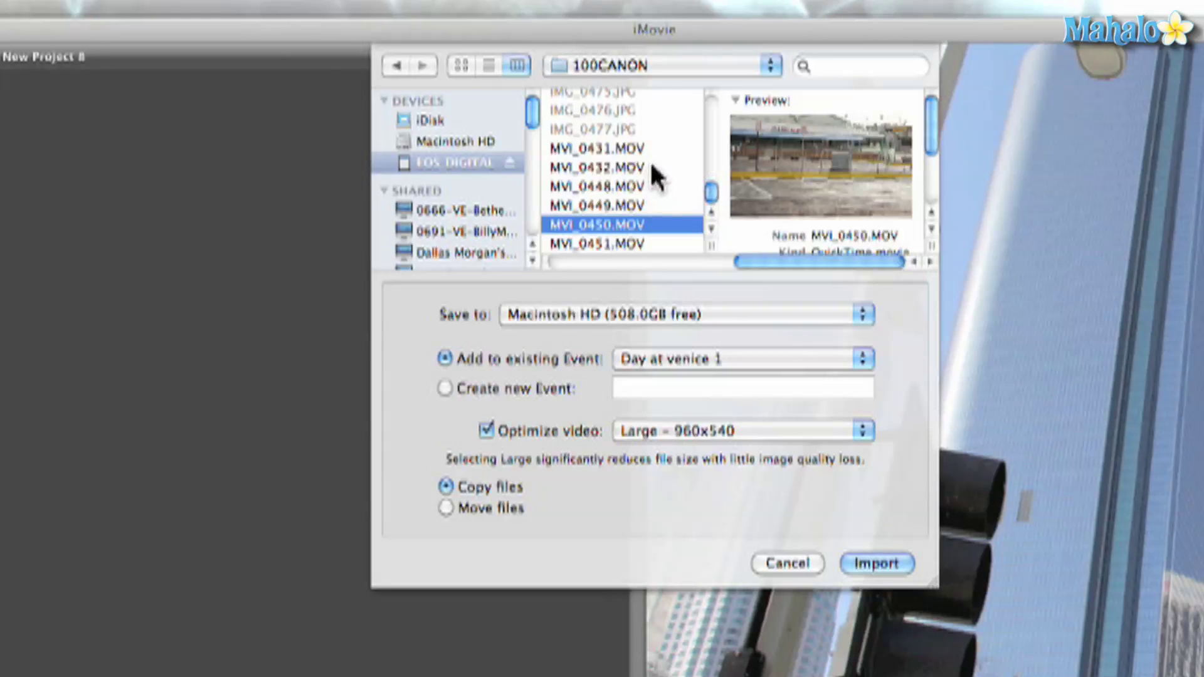
click(619, 148)
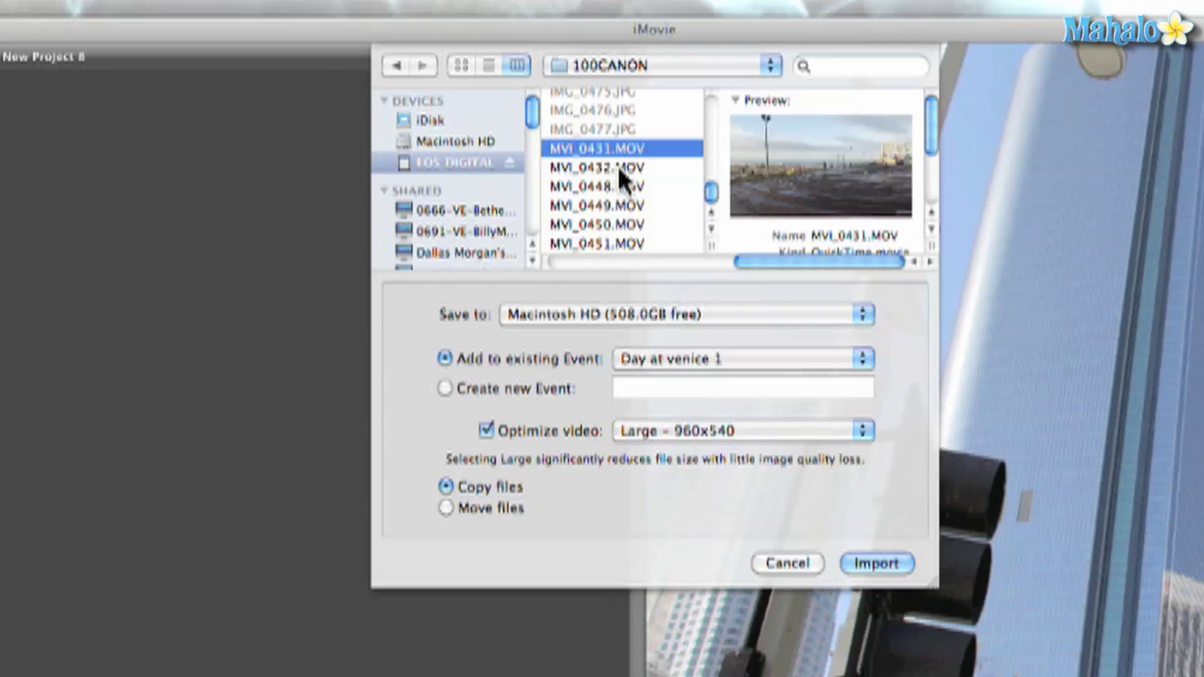
click(620, 167)
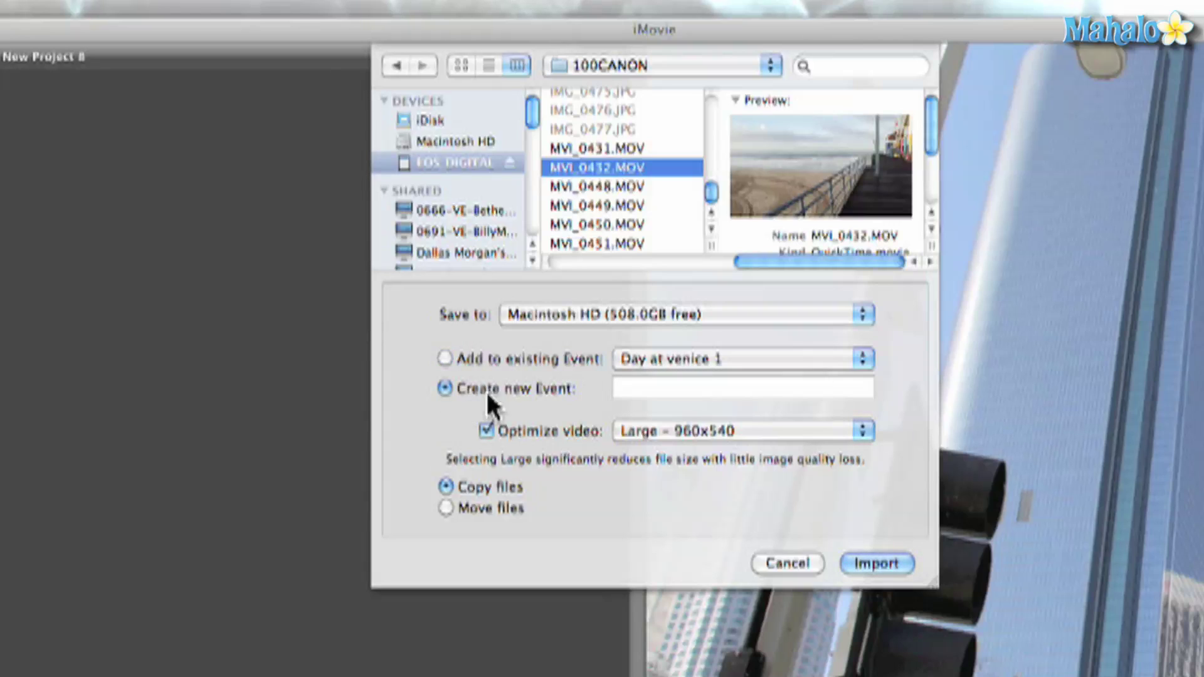
- Choose Create new Event and name it 'santa monica pier'
click(654, 389)
text(S)
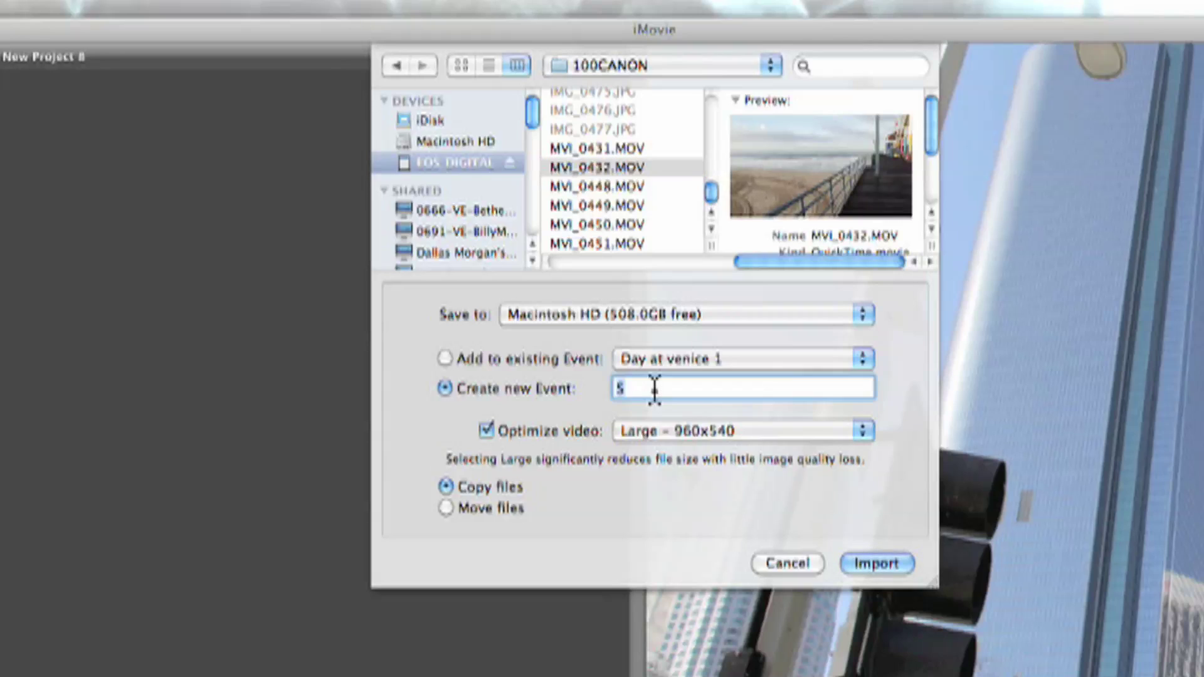
key(BackSpace)
text(santa monica pier)
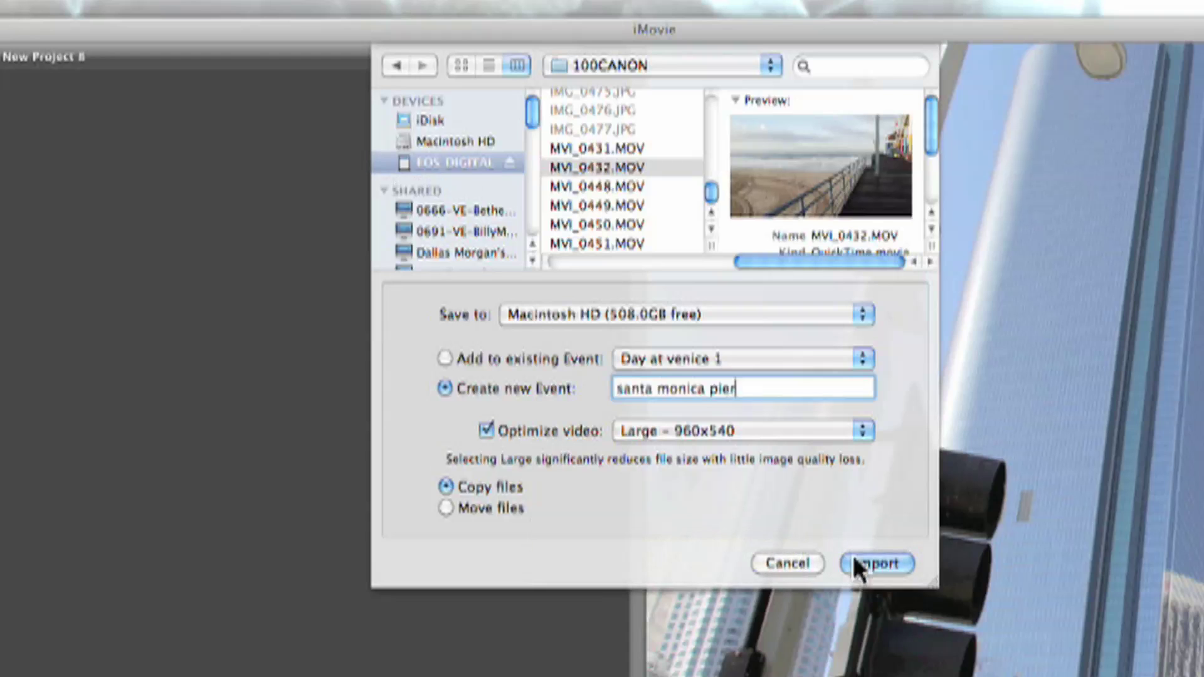
- Import the clips into 'santa monica pier' and scroll through its beach and pier filmstrips
click(868, 562)
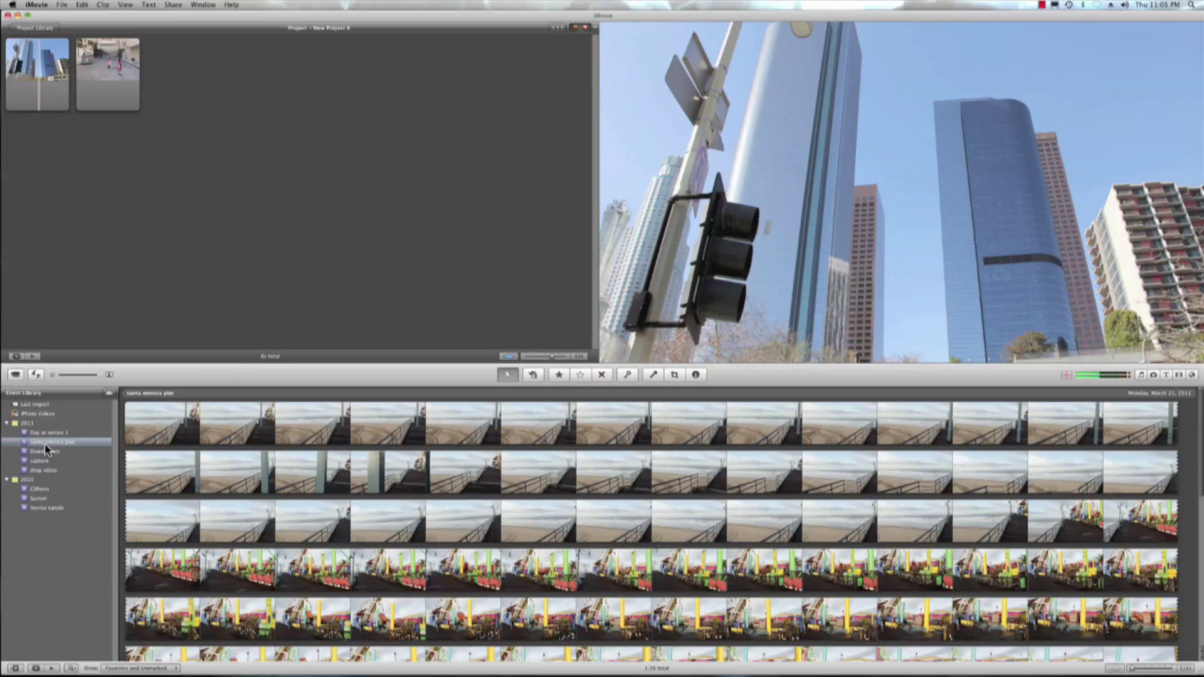
scroll(182, 426, down, 10)
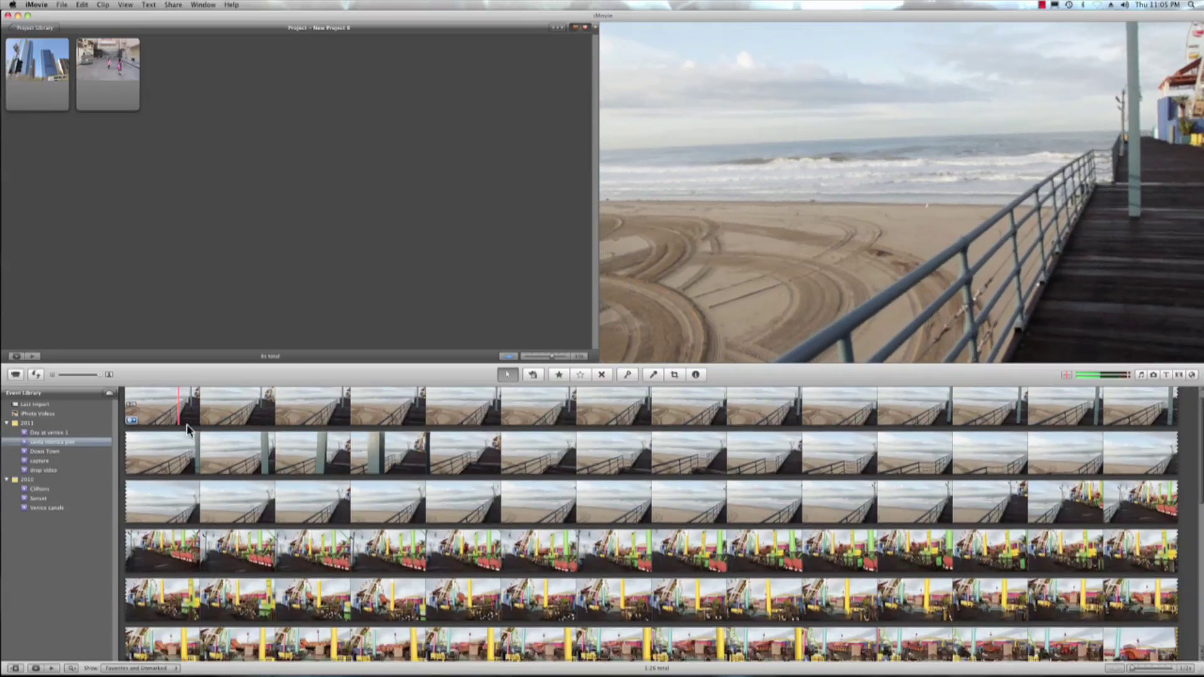